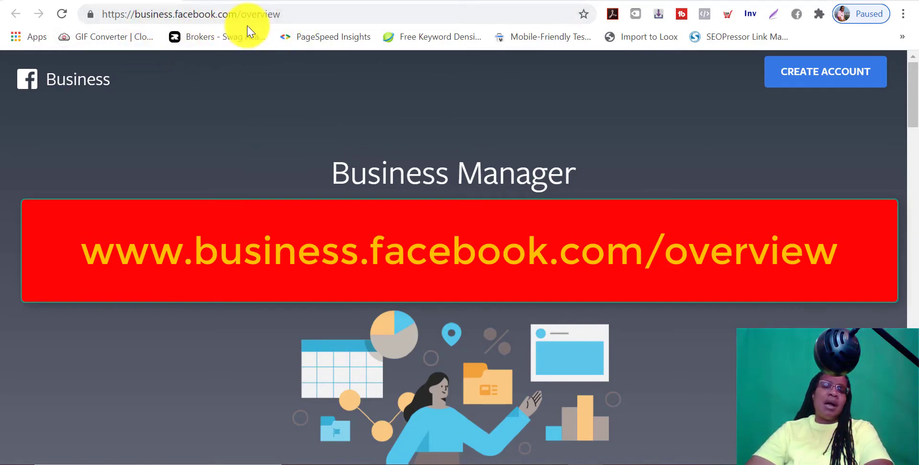
click(311, 16)
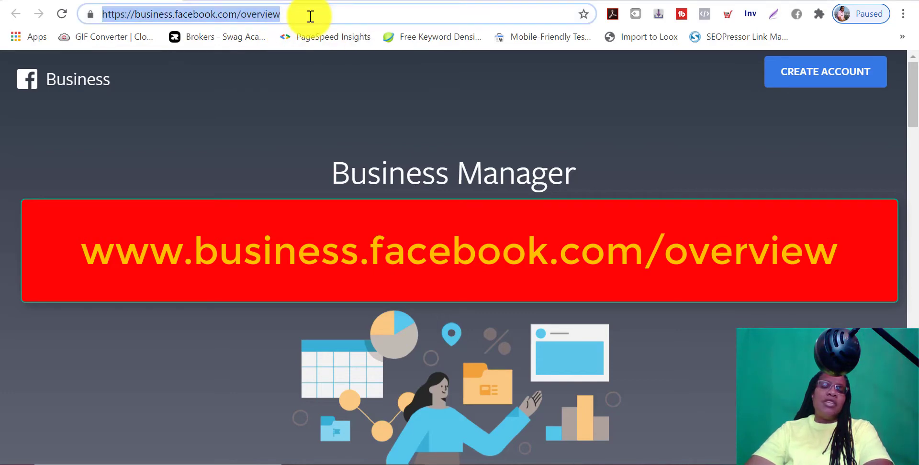
click(350, 103)
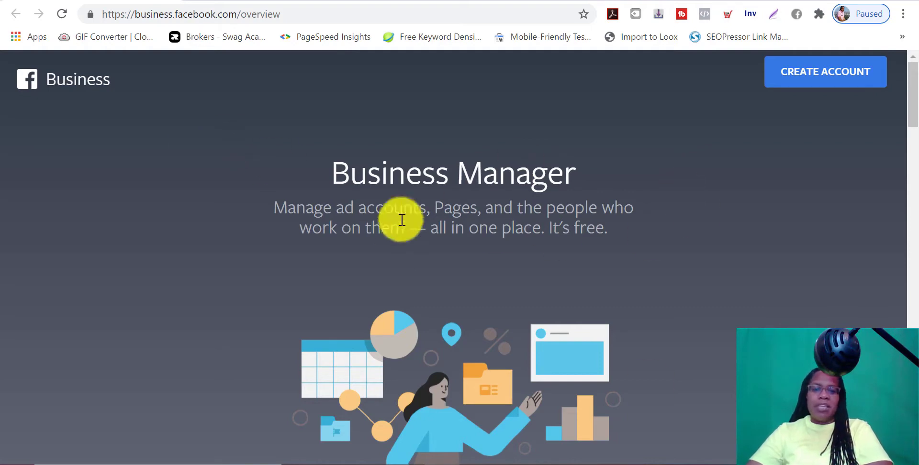
Start a new Business Manager account and enter "Ro's Arts and Crafts" as the business and account name.
click(831, 79)
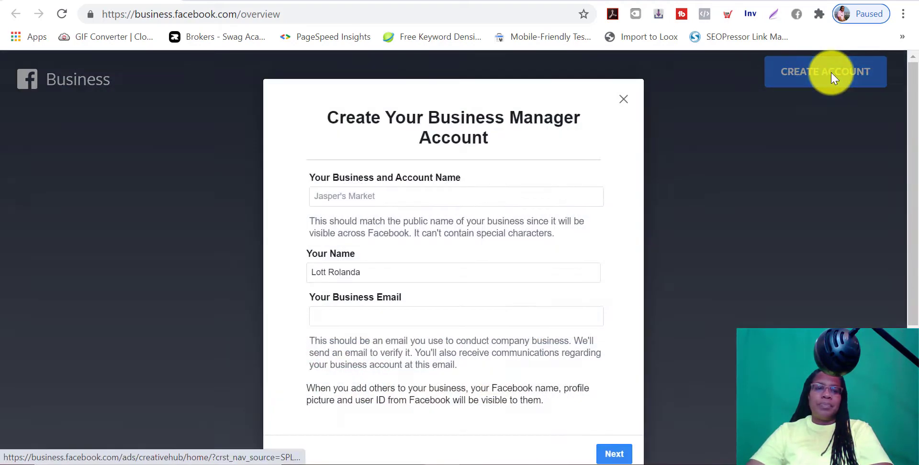
click(397, 198)
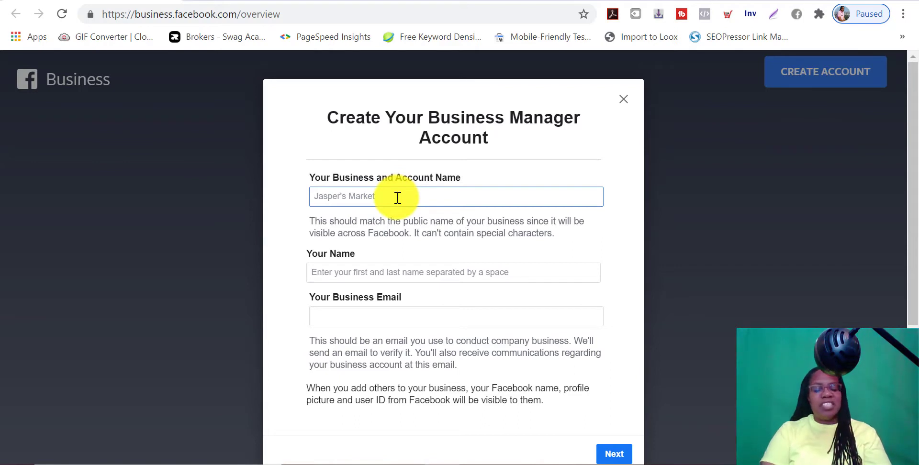
text(Ro's A)
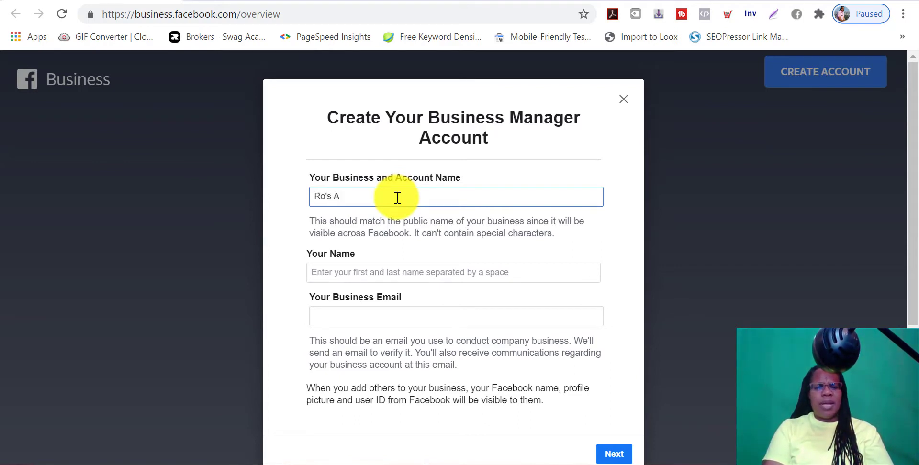
text(rts and Craft)
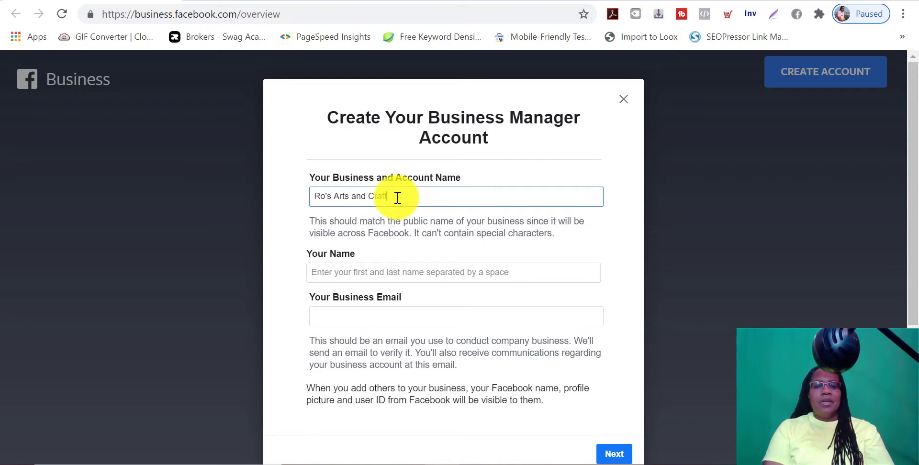
text(s)
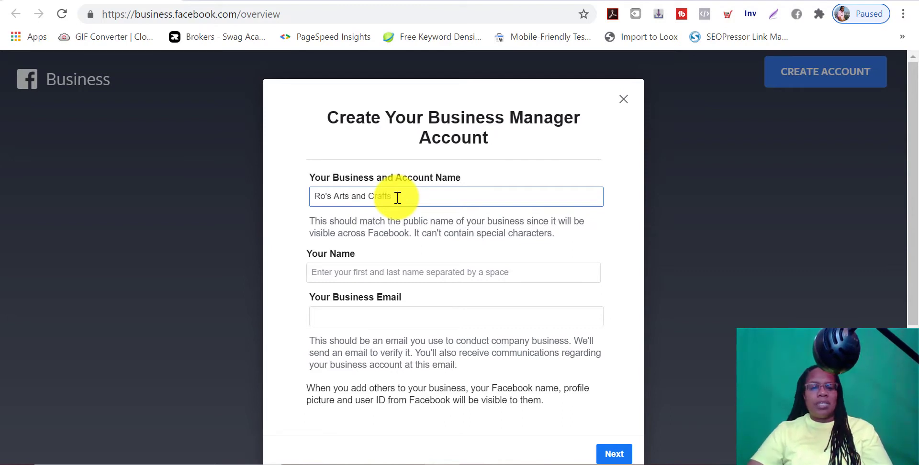
Enter the owner's full name and the business email, and continue to the business details.
click(420, 274)
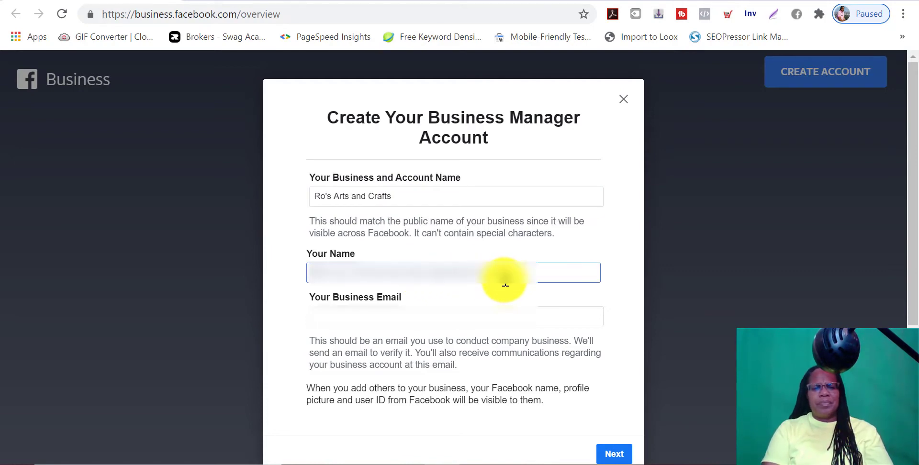
text(Ro)
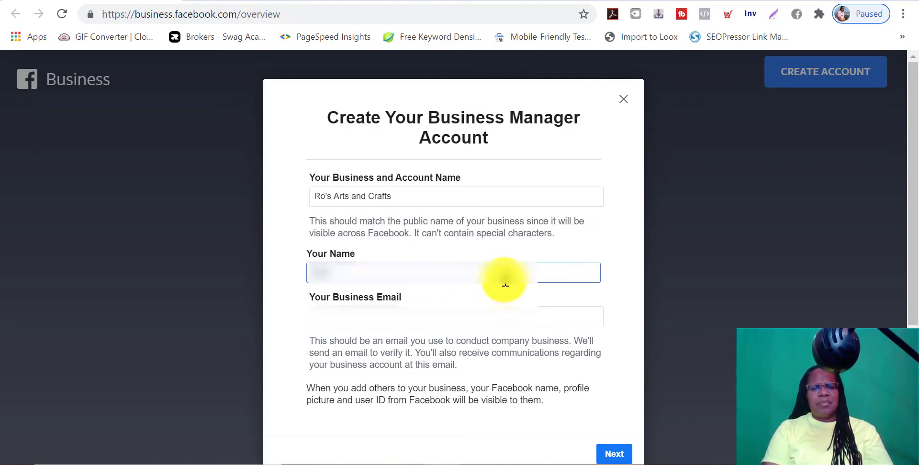
text(???????)
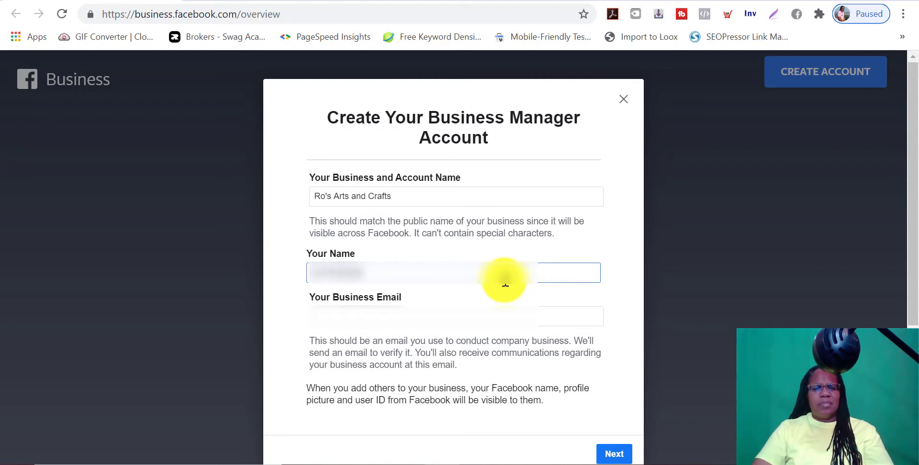
click(483, 318)
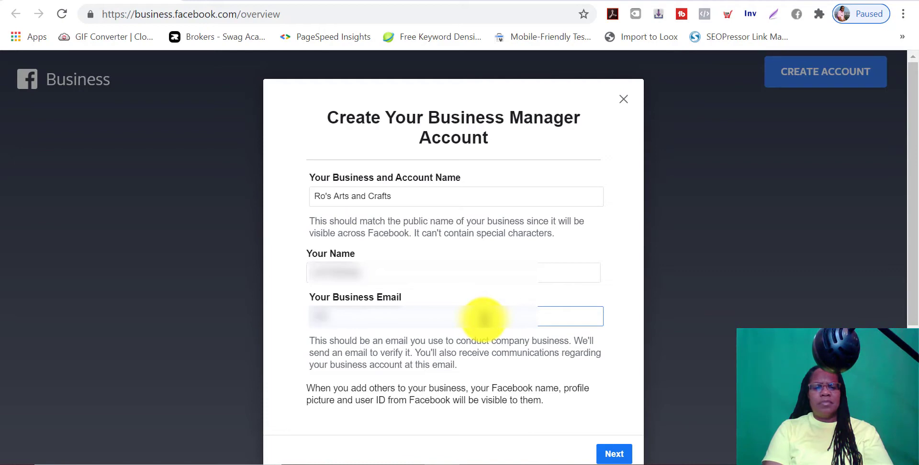
text(?????????)
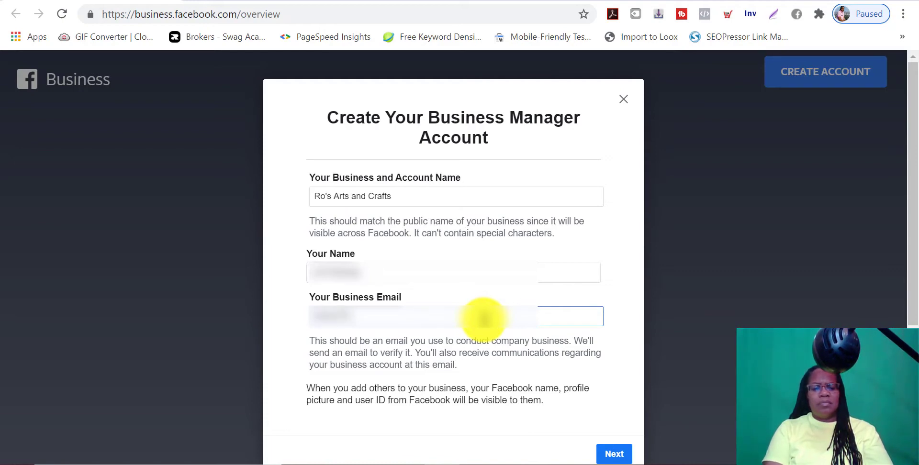
text(???????????)
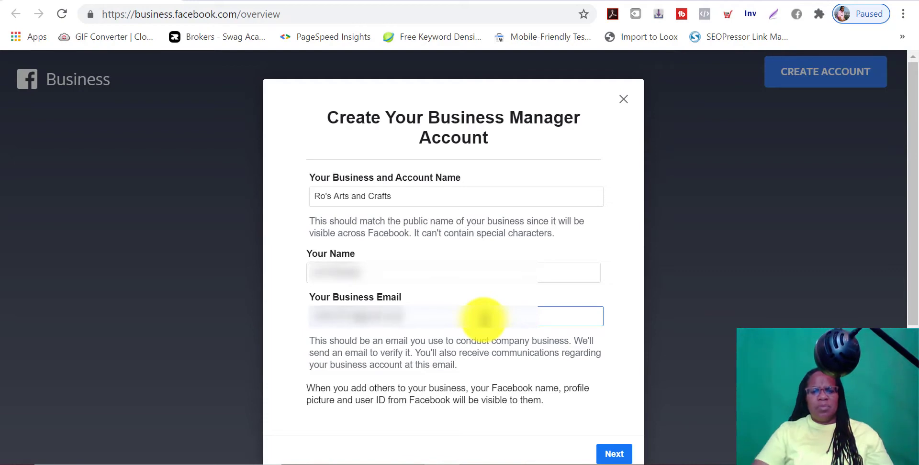
click(618, 451)
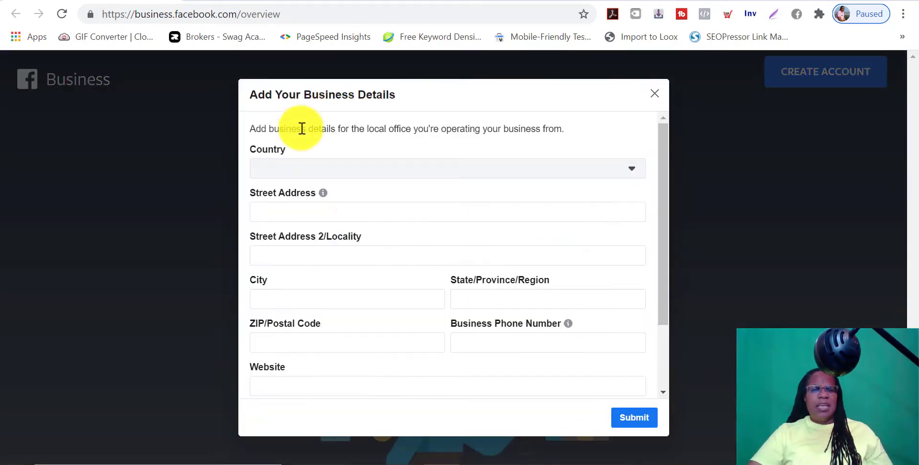
Fill in the business's street address, city, state and postal code, submit the details and finish creating the account.
click(381, 213)
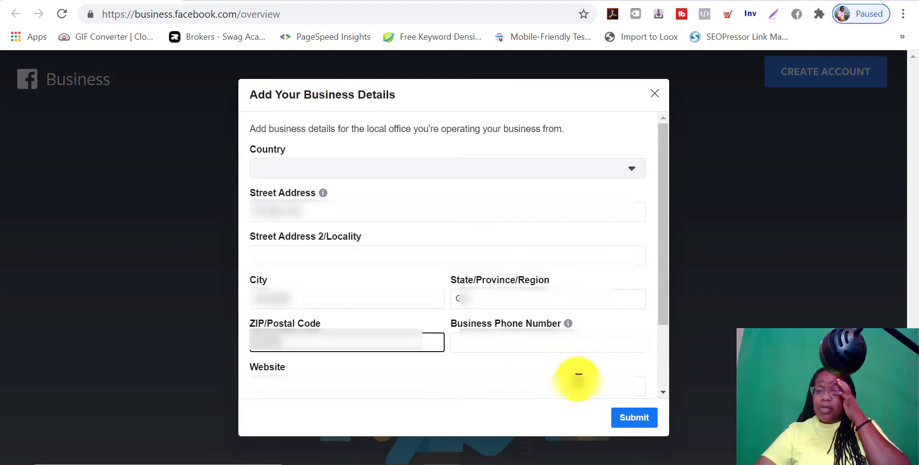
click(635, 427)
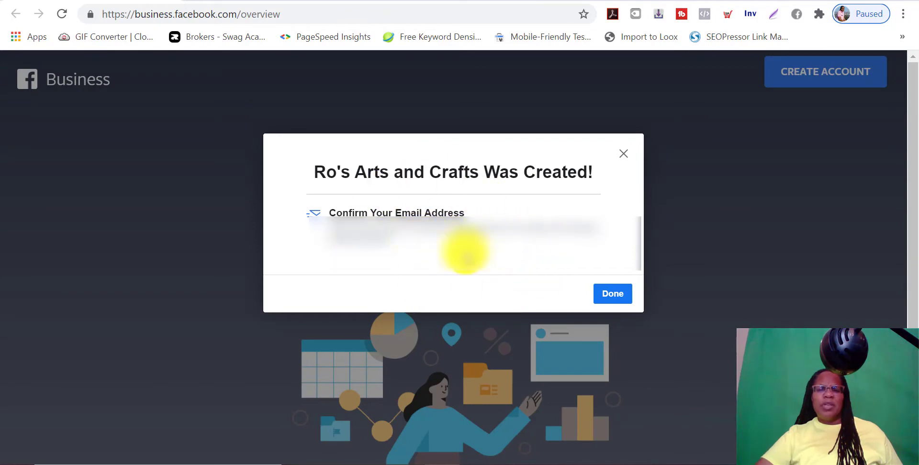
click(614, 297)
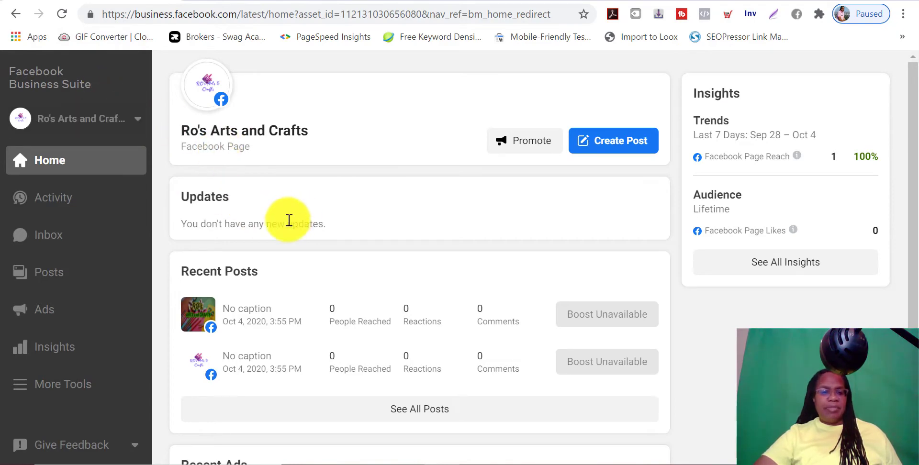
Open the Page settings for Ro's Arts and Crafts from Business Suite's additional tools.
scroll(287, 220, down, 2)
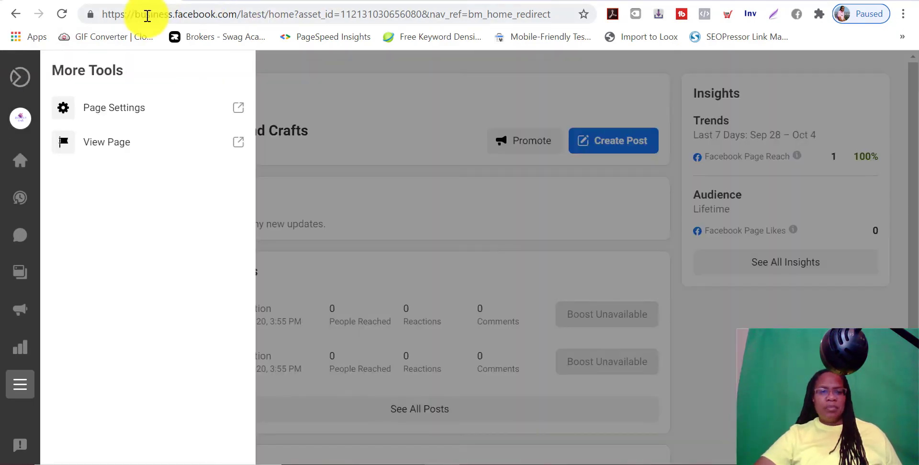
click(343, 127)
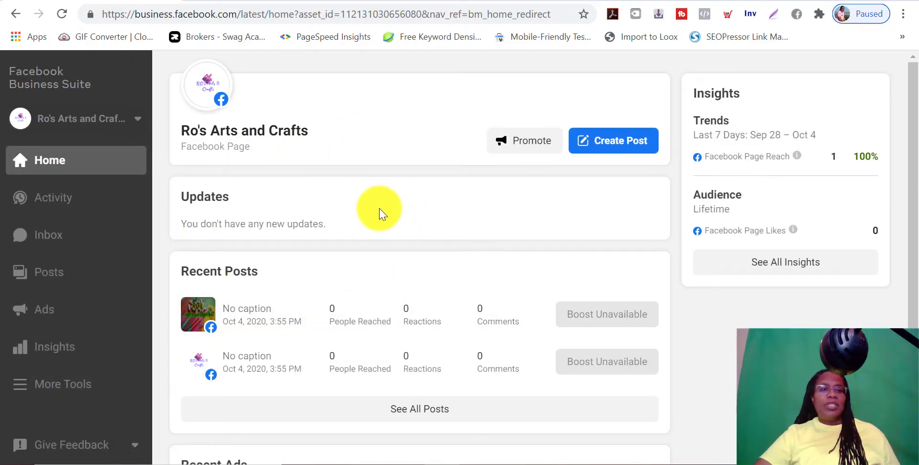
click(73, 392)
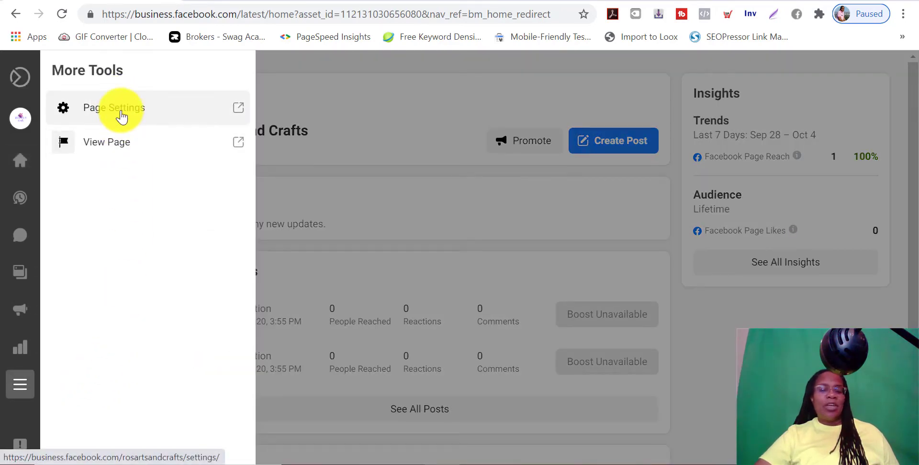
click(121, 116)
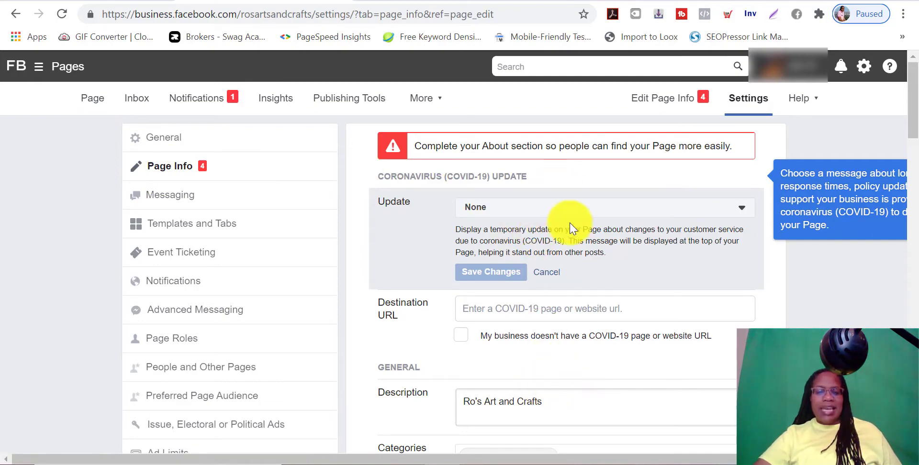
Look through the Page Info settings, including the contact details, business hours and temporary service changes.
scroll(594, 302, down, 10)
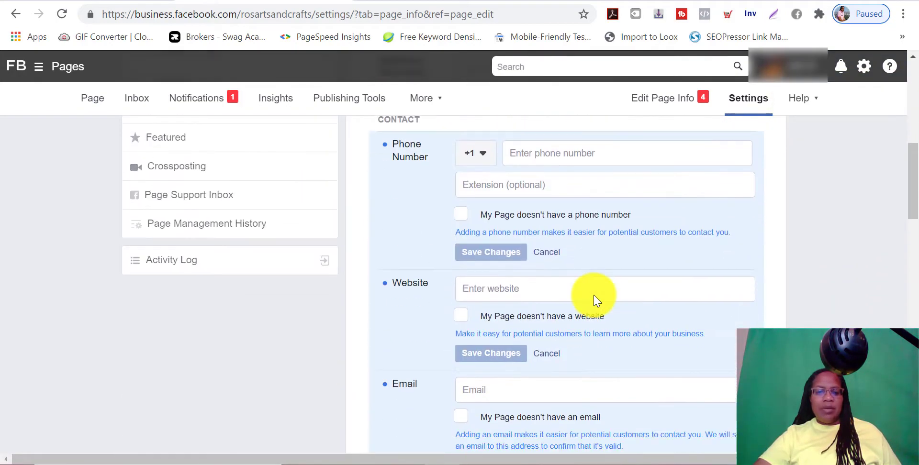
scroll(593, 301, down, 15)
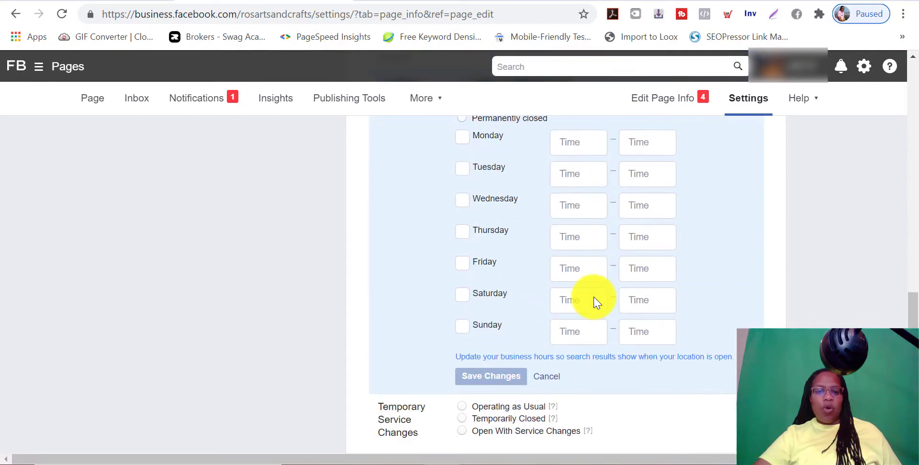
scroll(596, 303, down, 7)
scroll(594, 301, up, 12)
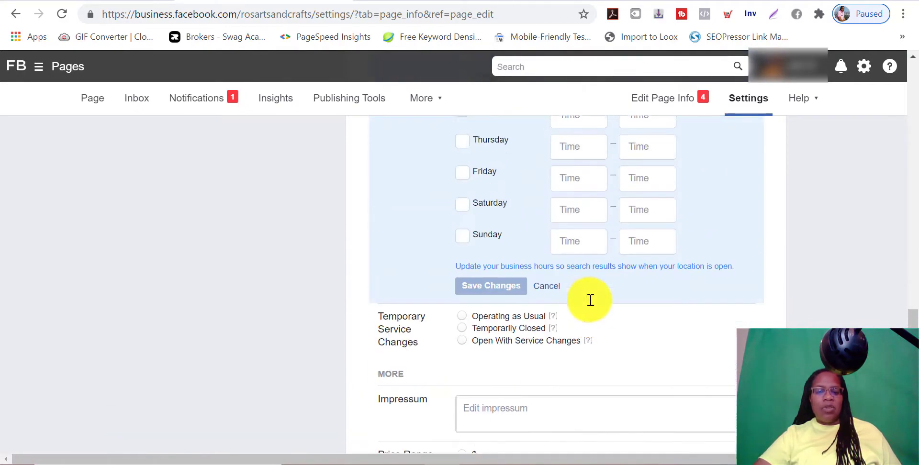
scroll(591, 301, up, 15)
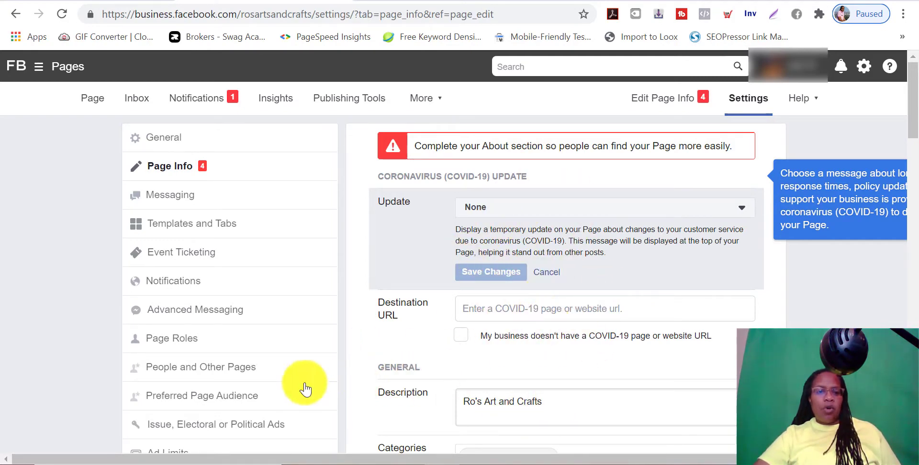
In the Page Roles settings, search for a friend by name and select her for a new Editor role.
click(185, 342)
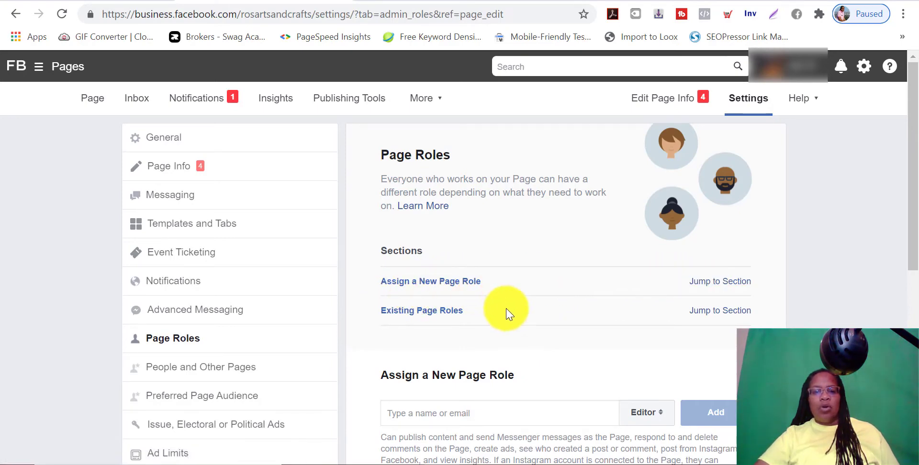
scroll(507, 363, down, 1)
click(474, 344)
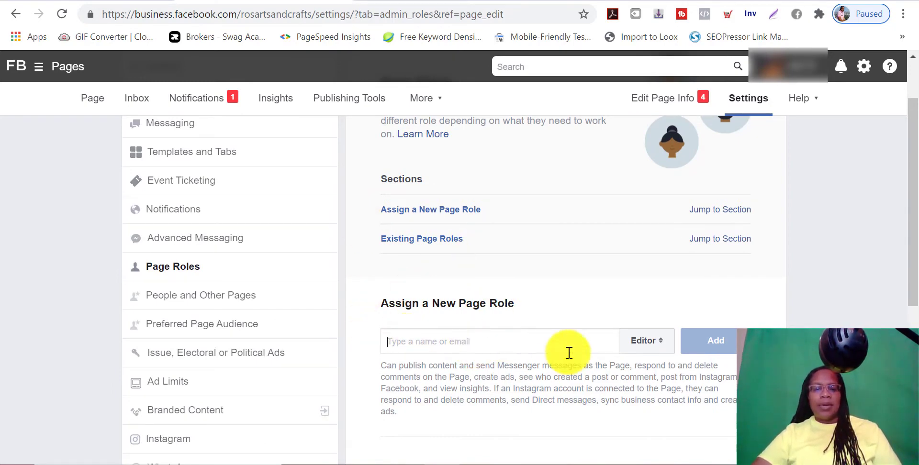
text(e)
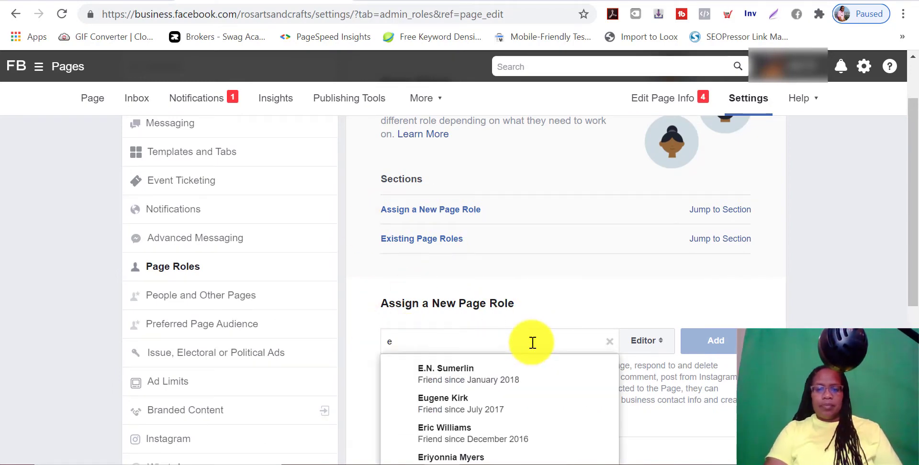
text(mmaric)
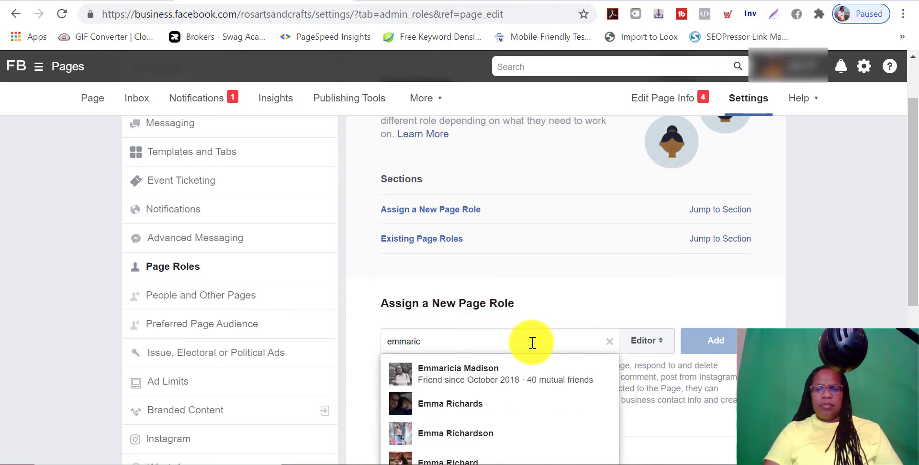
click(551, 302)
double_click(498, 340)
text(emmar)
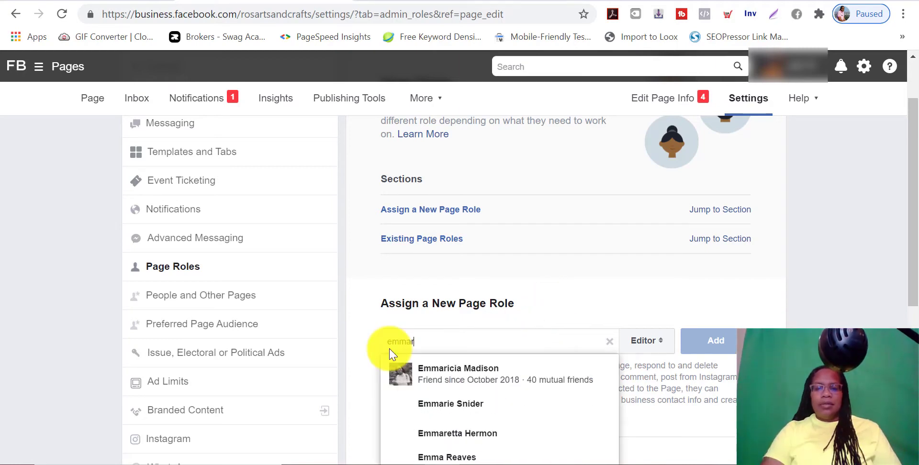
click(421, 376)
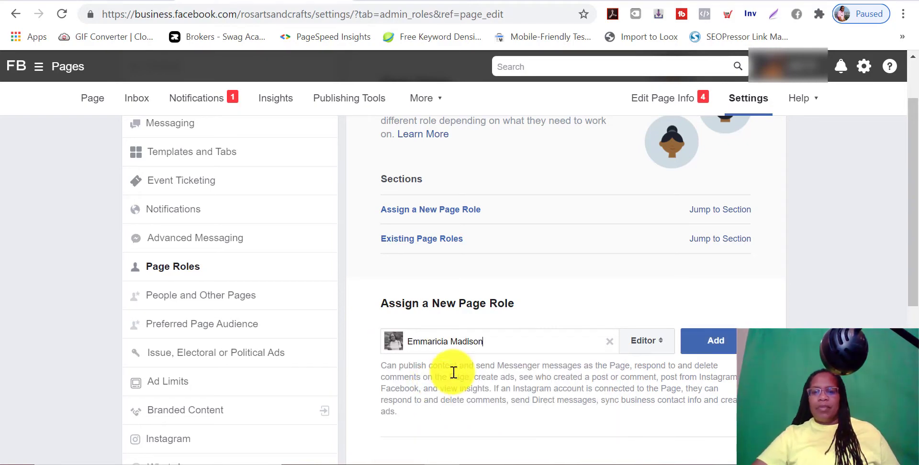
Add the selected friend as an Editor of the Page, re-entering the account password to authorize the new role.
click(717, 344)
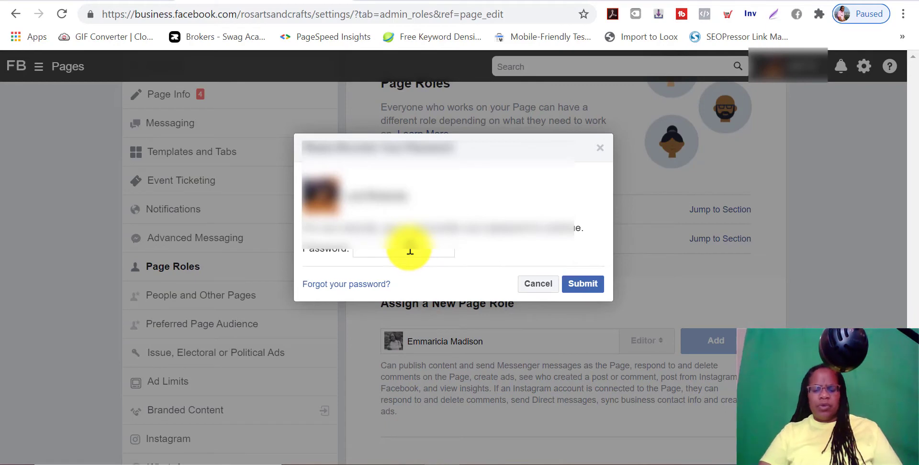
text(••••••)
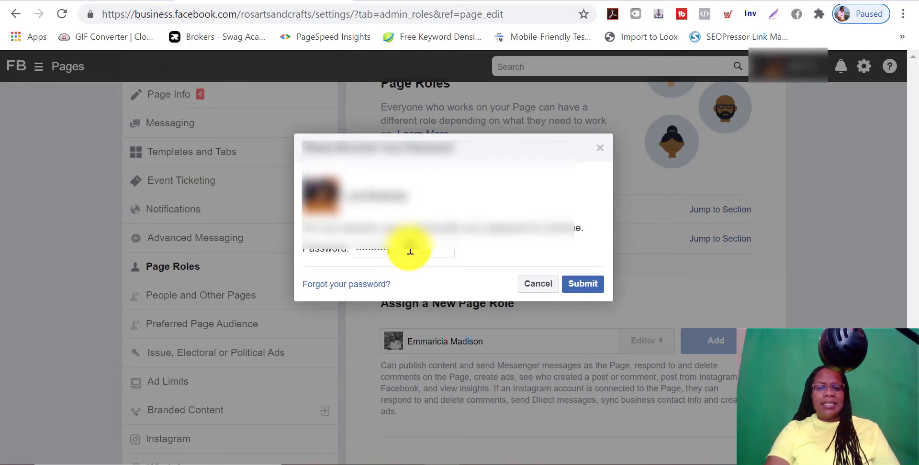
click(583, 283)
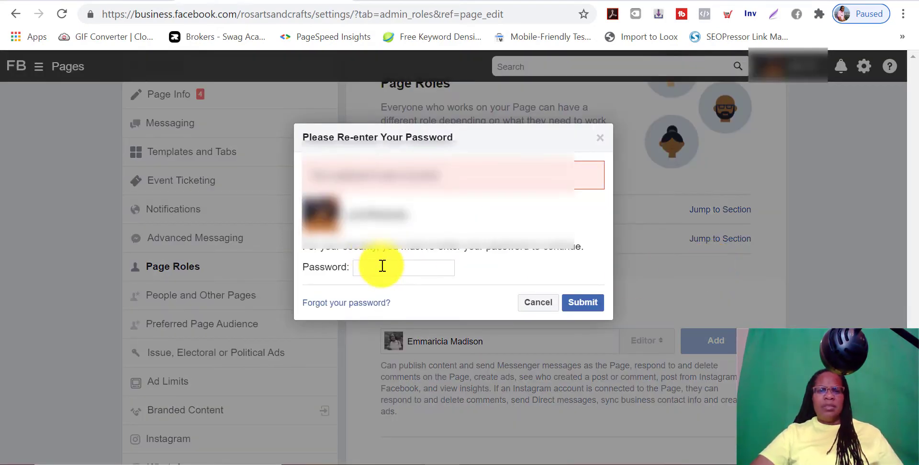
click(371, 270)
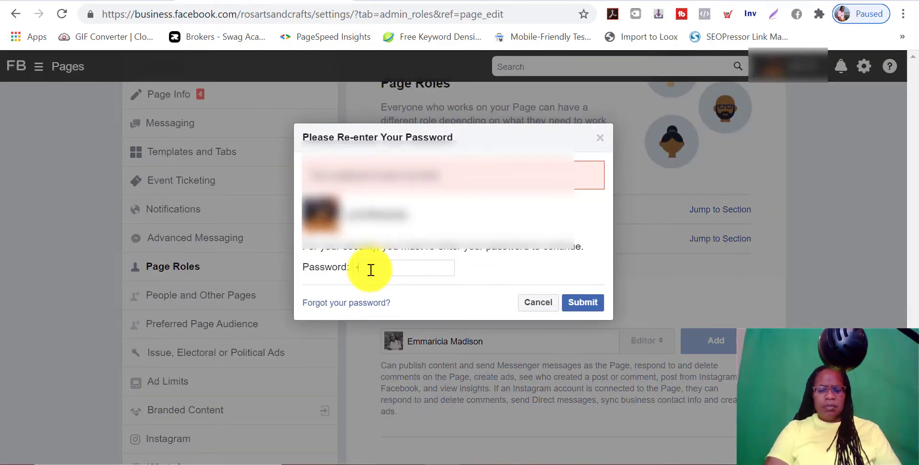
key(Return)
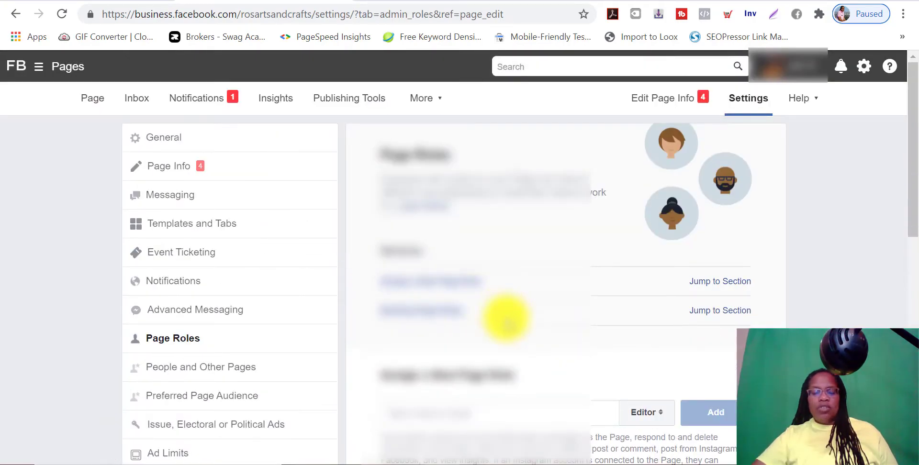
Review the Page Roles settings, checking the existing Admin and Editor entries and the section for assigning new roles.
scroll(523, 328, down, 10)
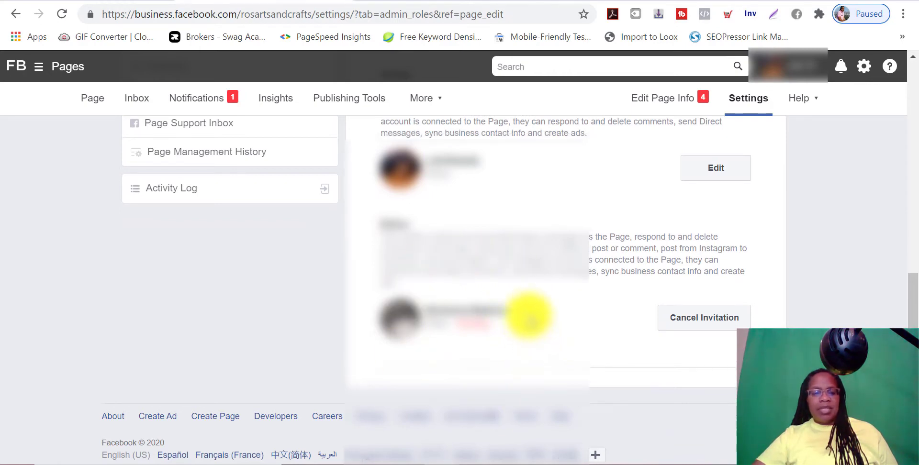
scroll(529, 316, up, 7)
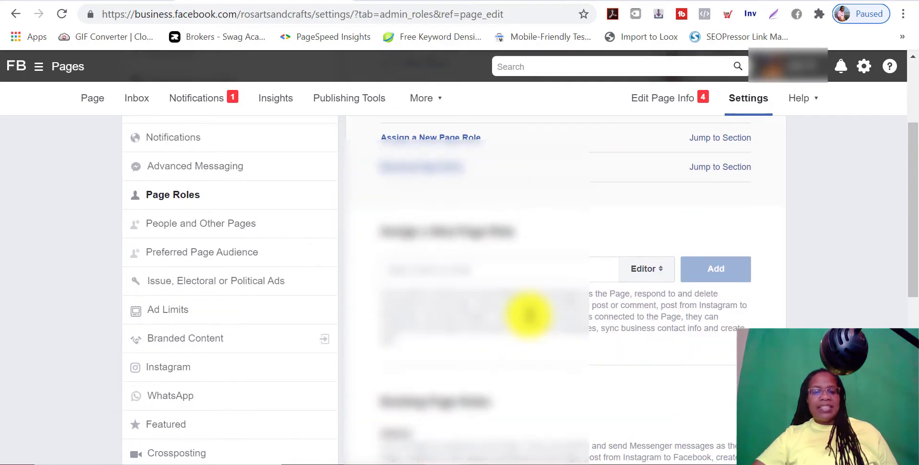
scroll(529, 316, down, 5)
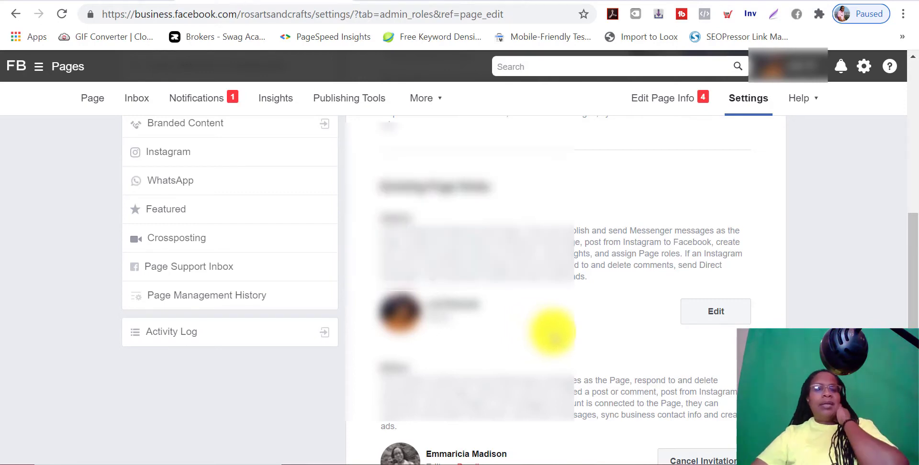
scroll(553, 335, up, 5)
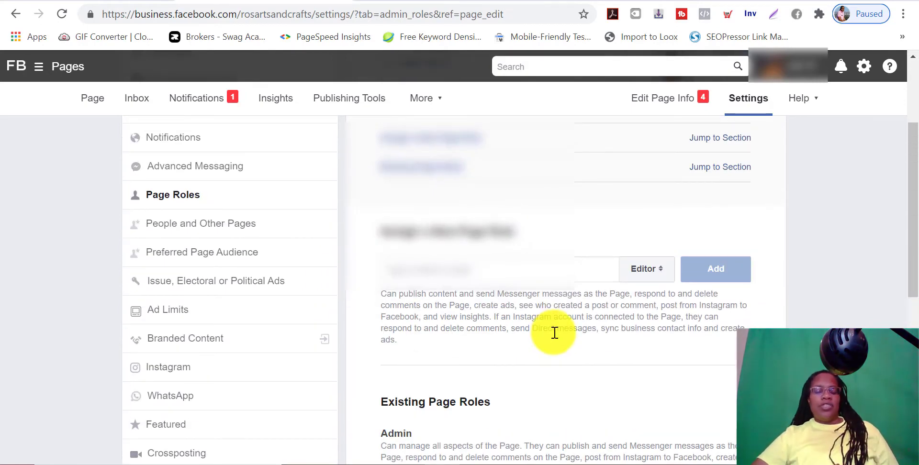
scroll(554, 332, down, 2)
scroll(537, 246, up, 4)
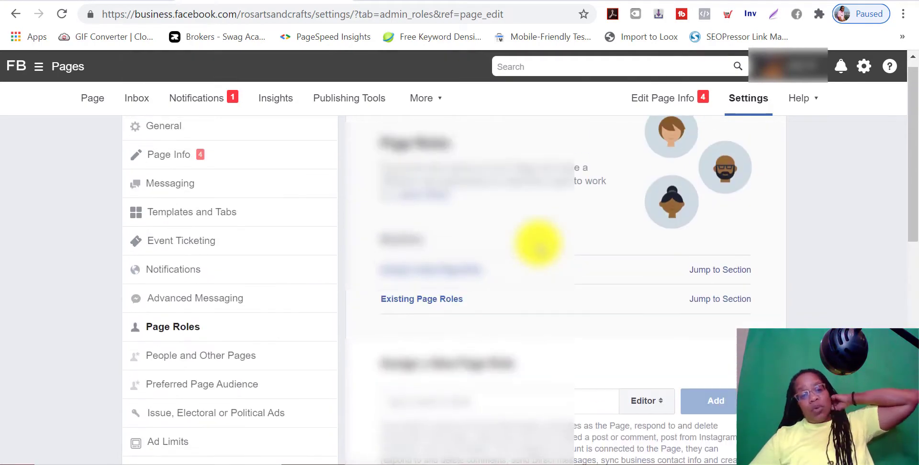
scroll(537, 249, down, 3)
scroll(496, 267, up, 3)
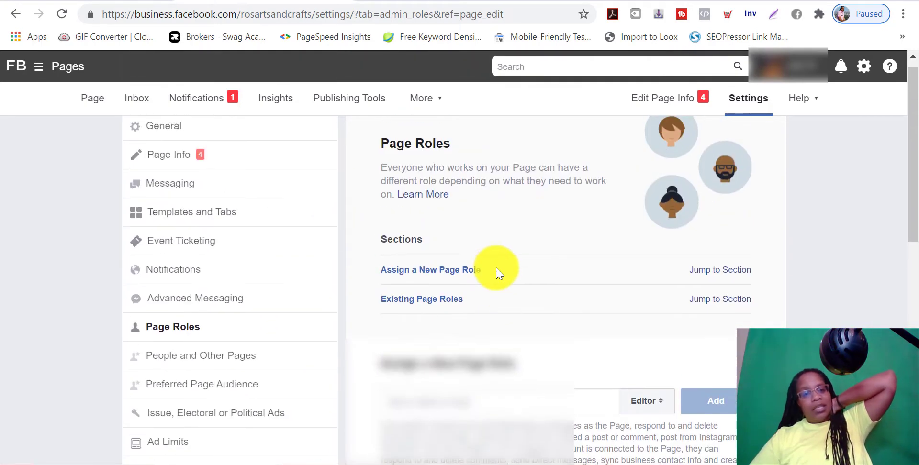
Connect the Page to an Instagram account from its Instagram settings, continuing with the Instagram profile already offered at login.
scroll(243, 306, down, 5)
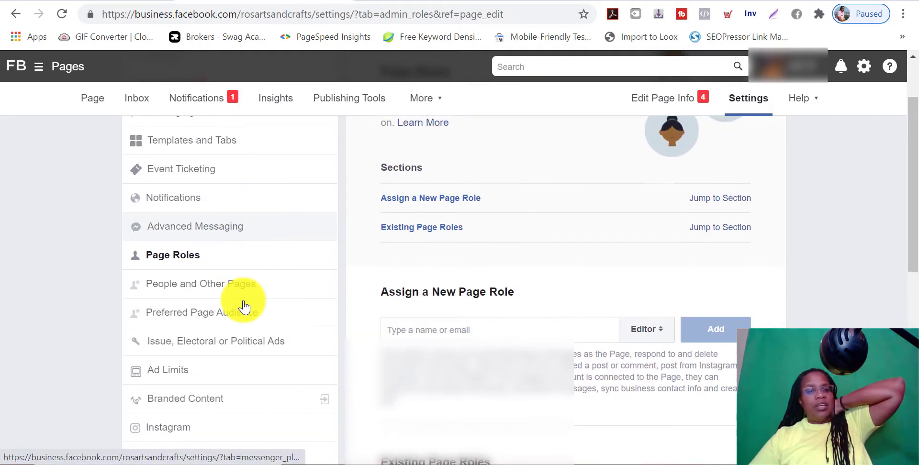
click(180, 290)
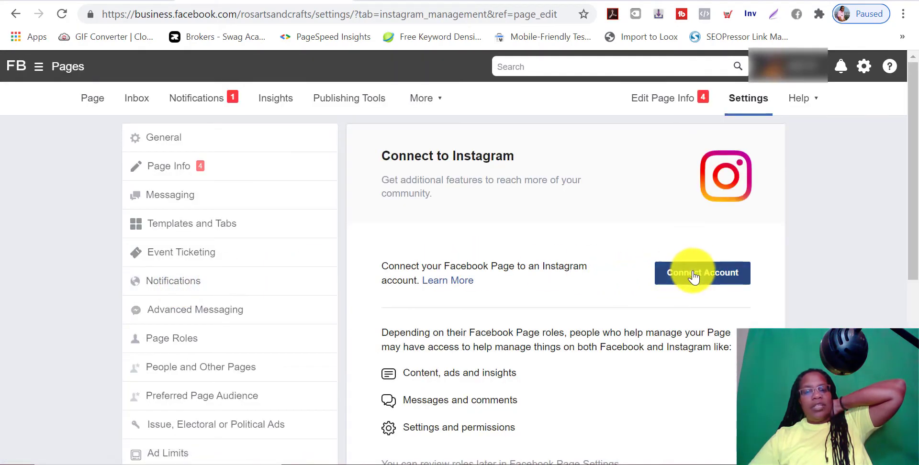
click(693, 277)
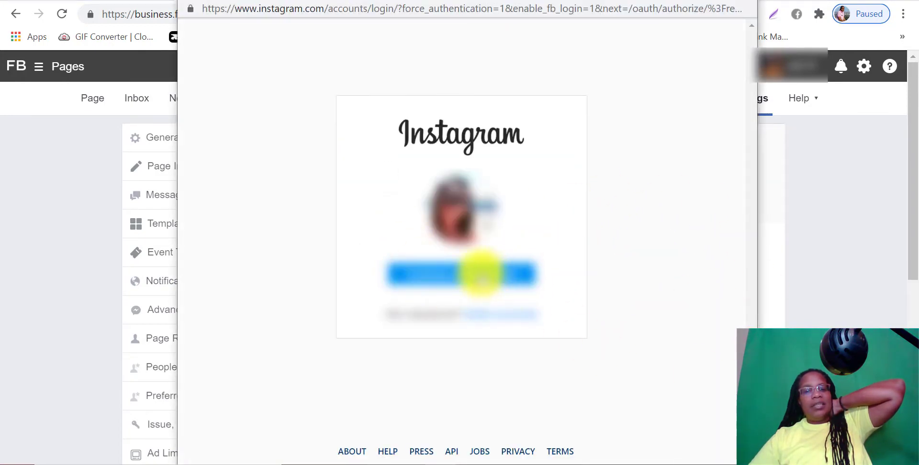
click(481, 272)
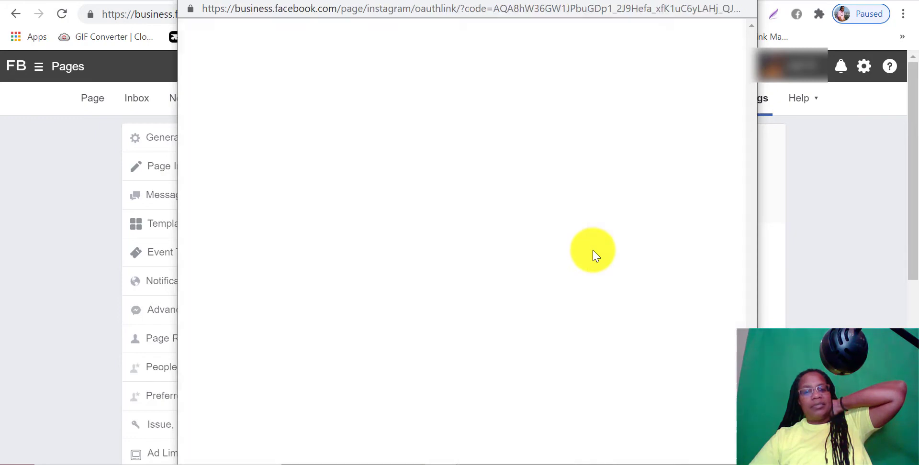